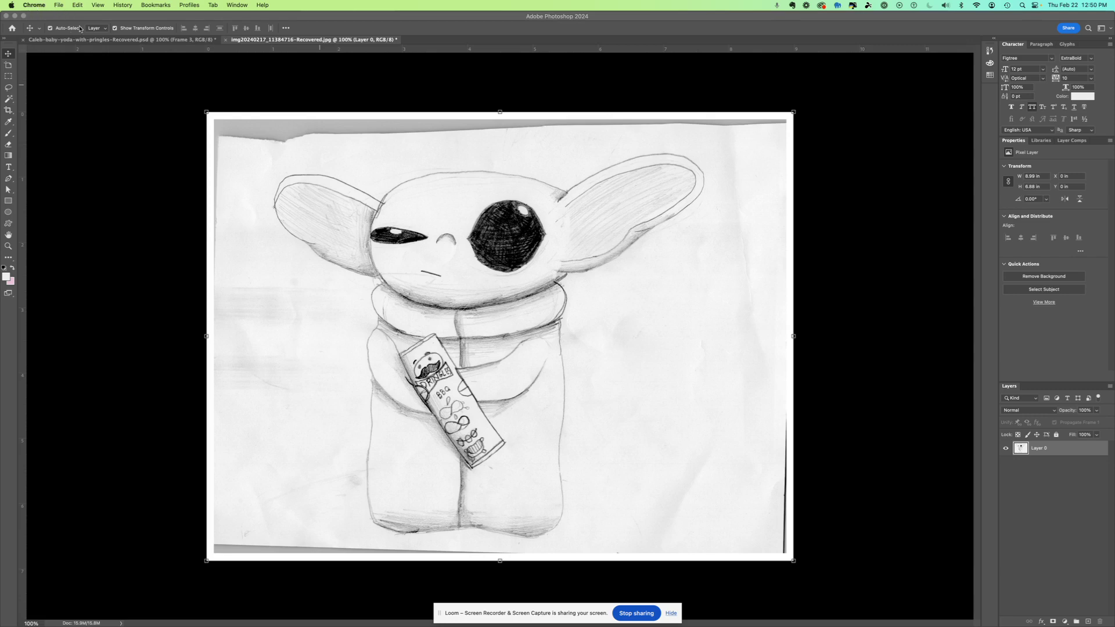
- Bring the Photoshop window with the Baby Yoda sketch to the front
{"action": "left_click", "coordinate": [80, 86]}
- Keep Inches as the ruler unit in Units & Rulers preferences and close them
{"action": "left_click", "coordinate": [47, 6]}
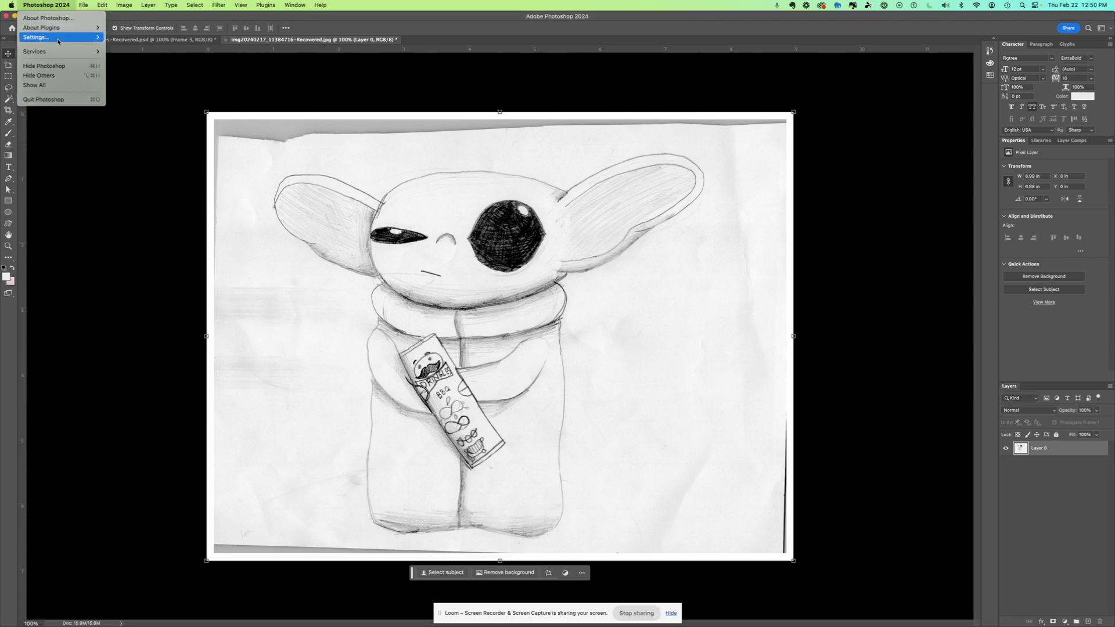
{"action": "mouse_move", "coordinate": [37, 37]}
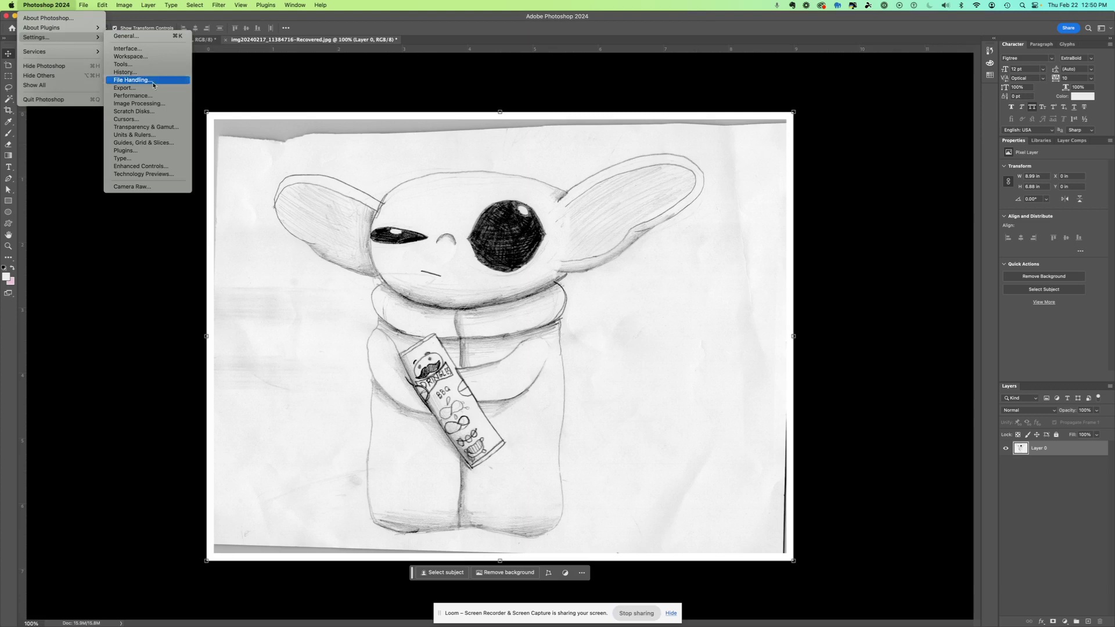
{"action": "left_click", "coordinate": [149, 137]}
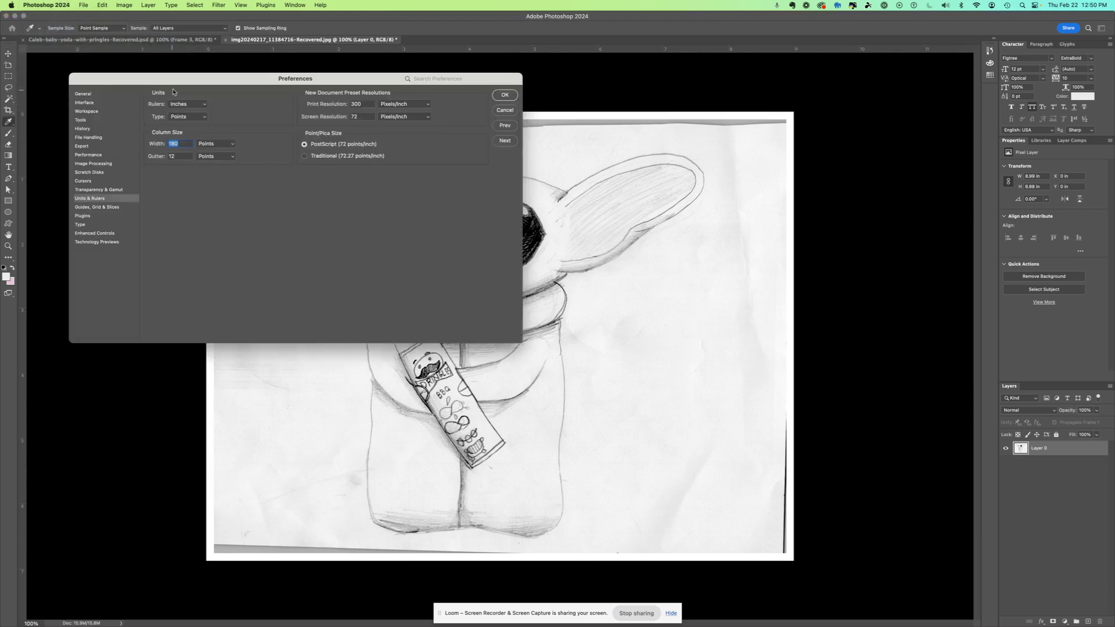
{"action": "left_click", "coordinate": [203, 107]}
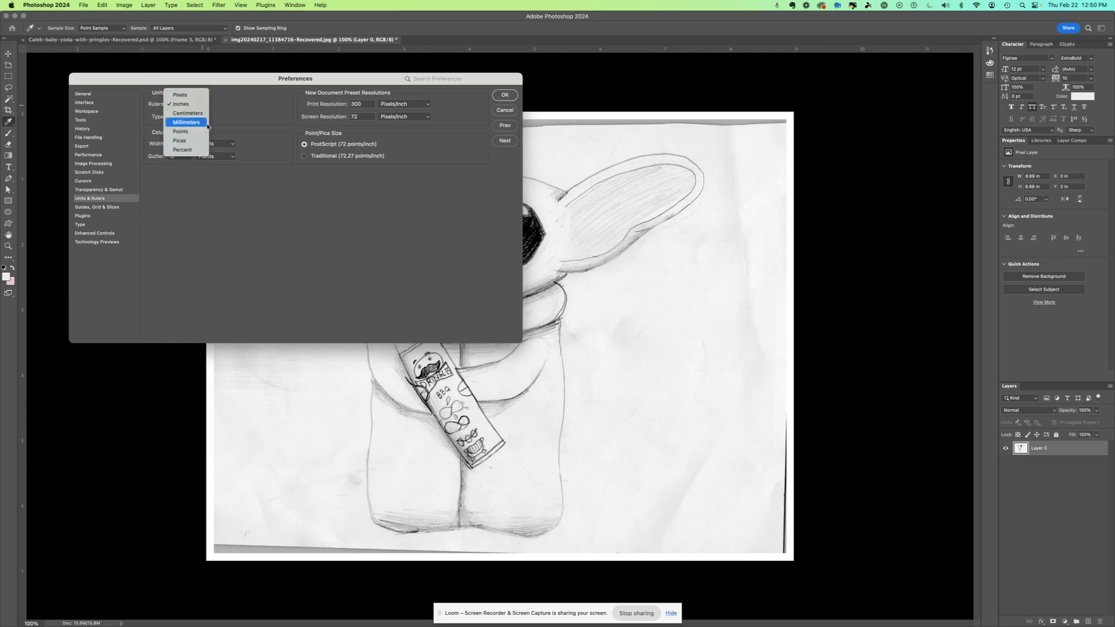
{"action": "left_click", "coordinate": [181, 104]}
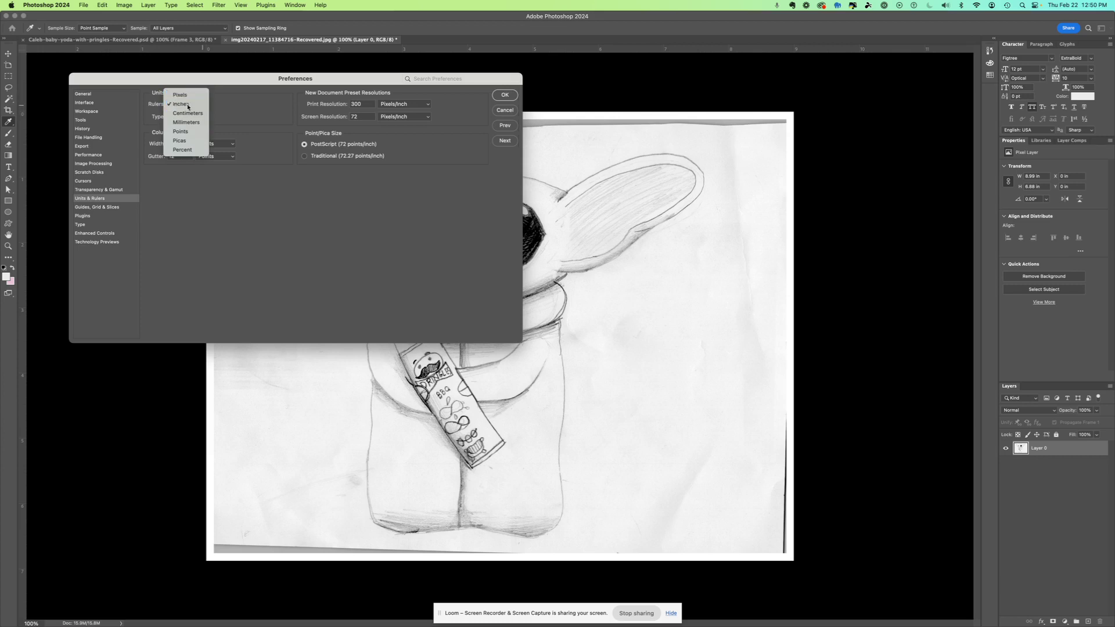
{"action": "left_click", "coordinate": [504, 95]}
{"action": "key", "text": "v"}
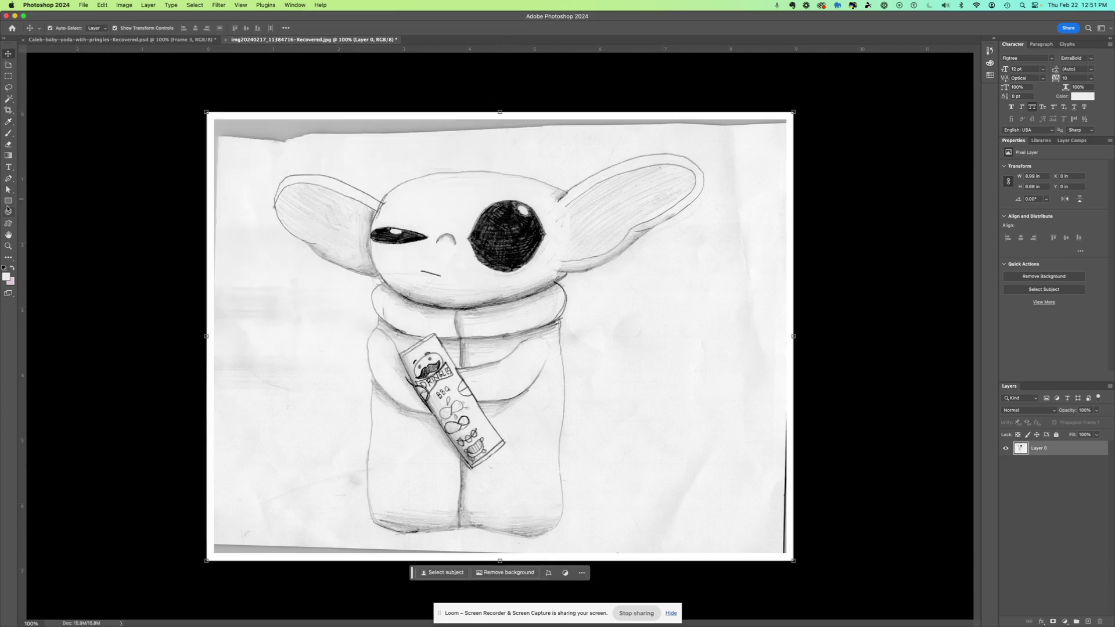
- Draw a yellow rectangle over the sketch's head and float its Properties panel over the canvas
{"action": "left_click", "coordinate": [9, 201]}
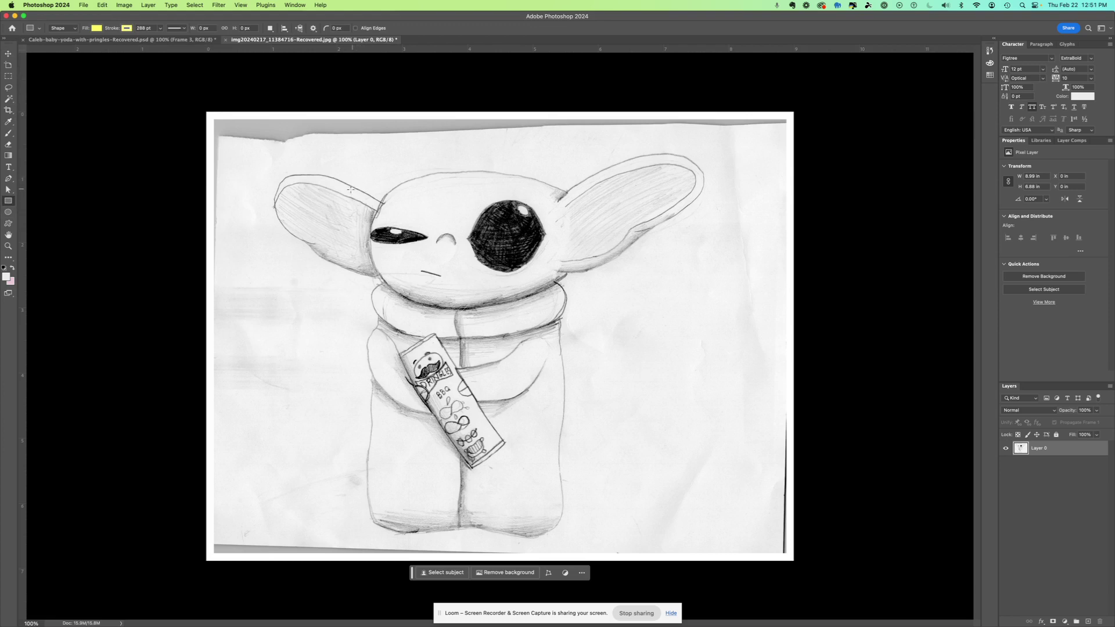
{"action": "left_click_drag", "start_coordinate": [355, 178], "coordinate": [612, 351]}
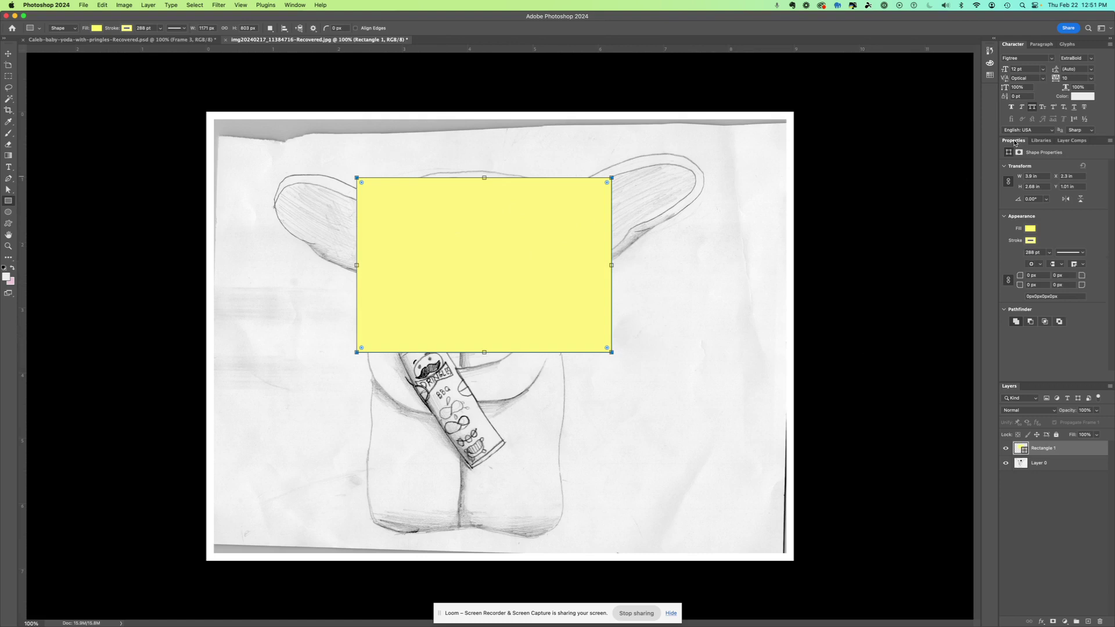
{"action": "left_click_drag", "start_coordinate": [1013, 144], "coordinate": [685, 115]}
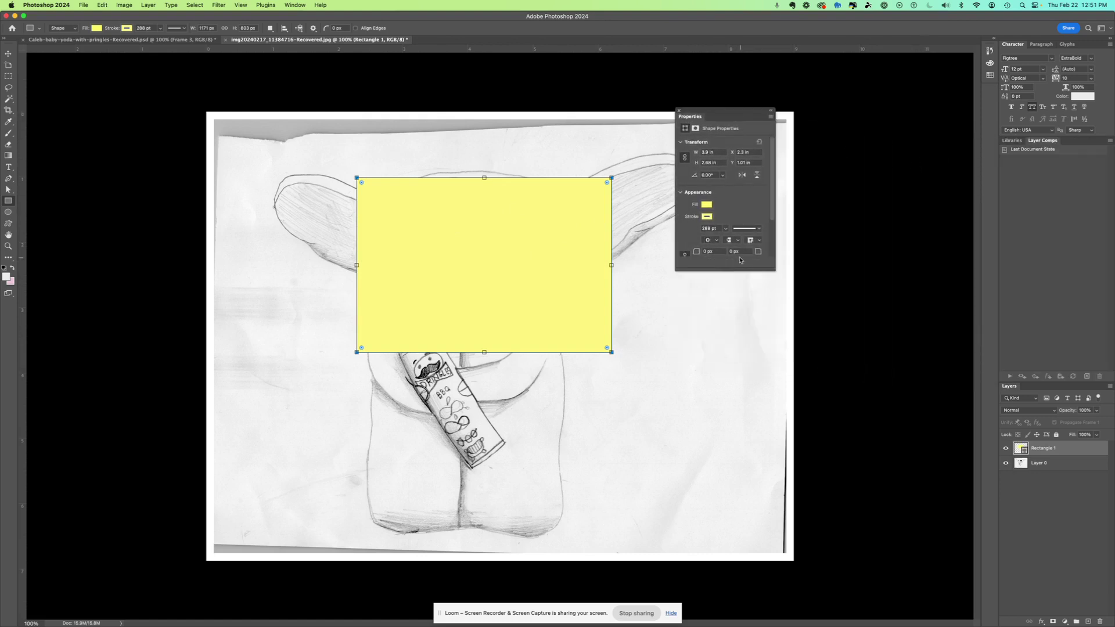
- Hide and reshow the Properties panel via Window, then enlarge it until Pathfinder is visible
{"action": "left_click", "coordinate": [295, 5]}
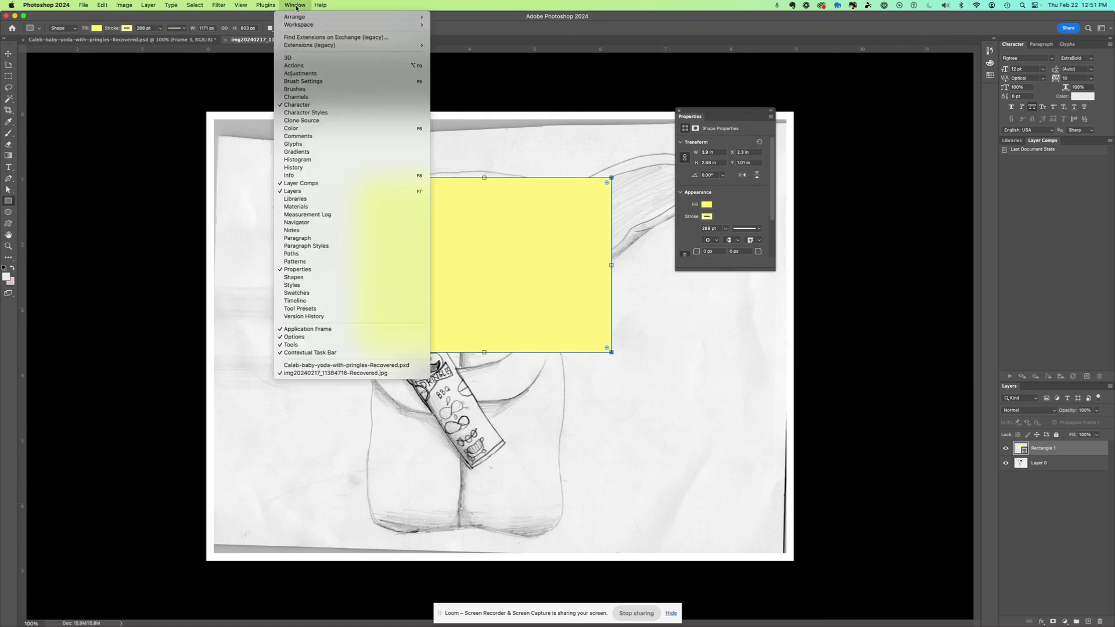
{"action": "left_click", "coordinate": [297, 270]}
{"action": "left_click", "coordinate": [295, 4]}
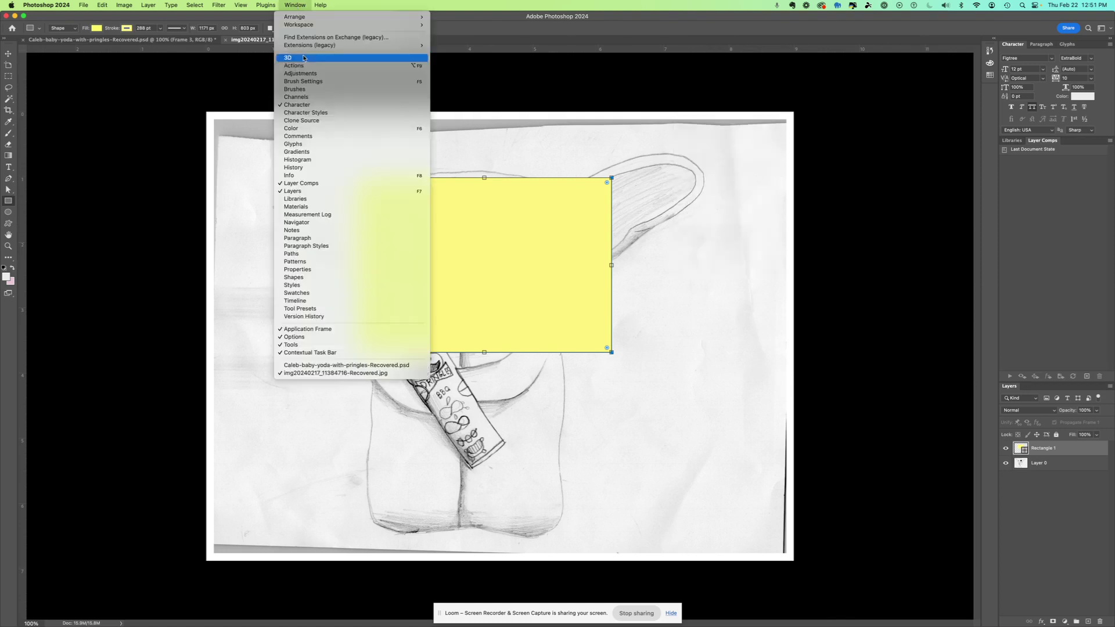
{"action": "left_click", "coordinate": [305, 271]}
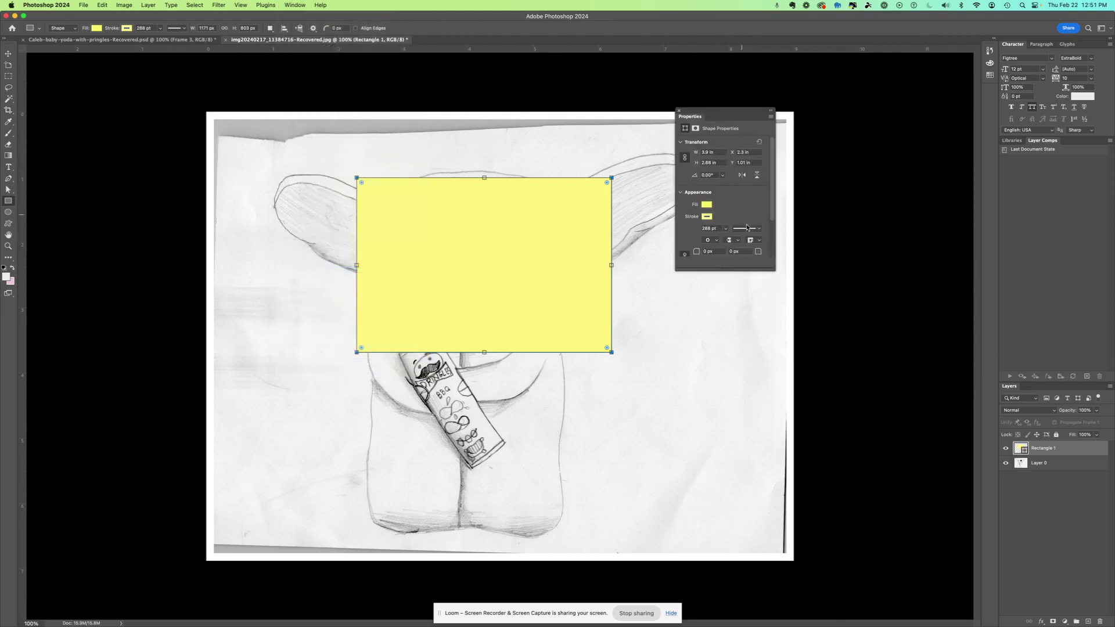
{"action": "left_click_drag", "start_coordinate": [772, 267], "coordinate": [854, 329]}
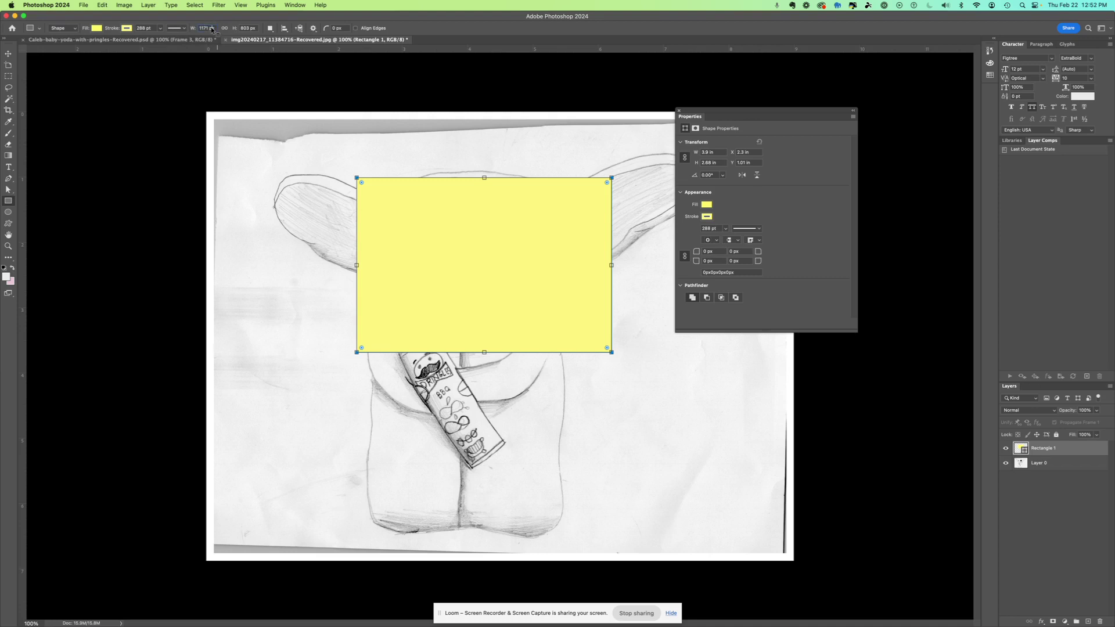
- Nudge the rectangle's width up slightly in the options bar W field
{"action": "left_click", "coordinate": [214, 27]}
{"action": "double_click", "coordinate": [215, 28]}
{"action": "left_click", "coordinate": [213, 27]}
{"action": "key", "text": "Up"}
{"action": "key", "text": "Up"}
{"action": "key", "text": "Up"}
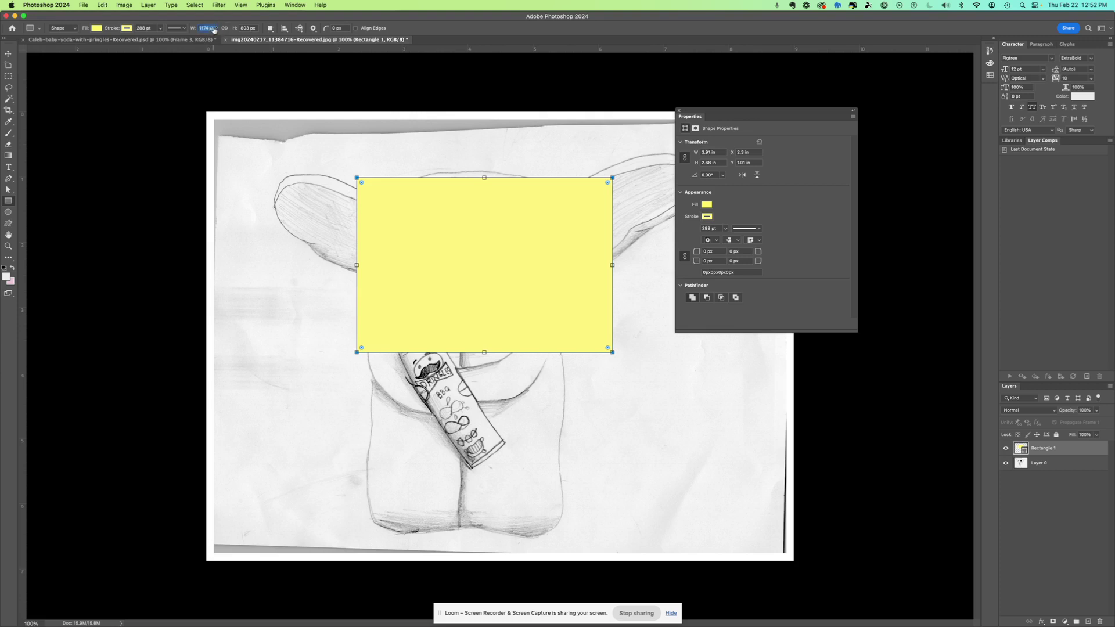
- Switch the W field's unit to Inches so the width reads about 3.91 in
{"action": "right_click", "coordinate": [213, 27]}
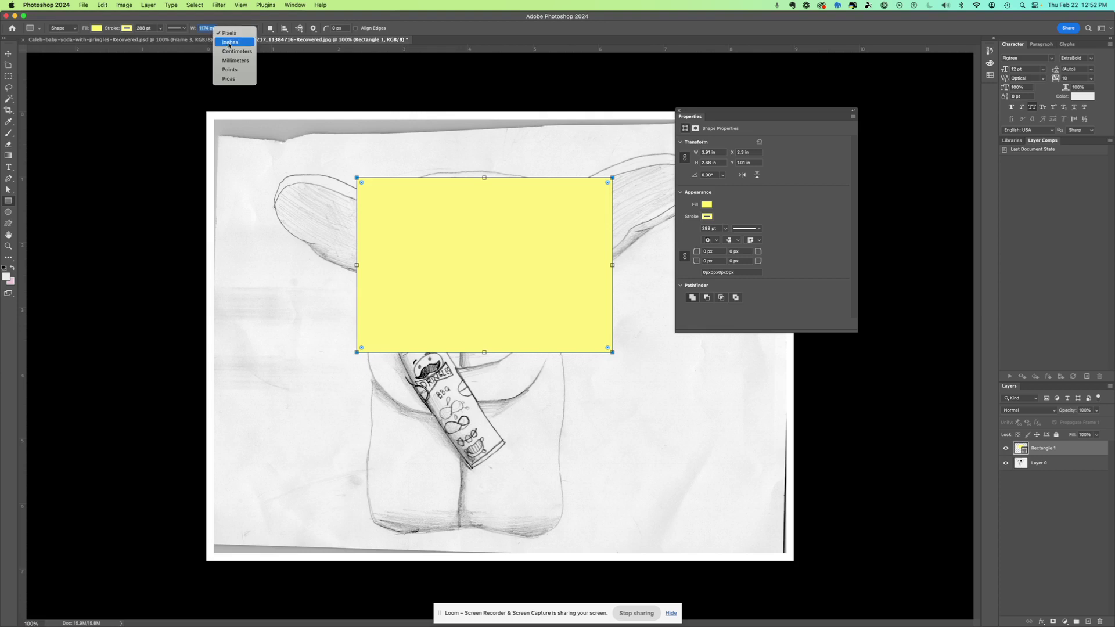
{"action": "left_click", "coordinate": [211, 29]}
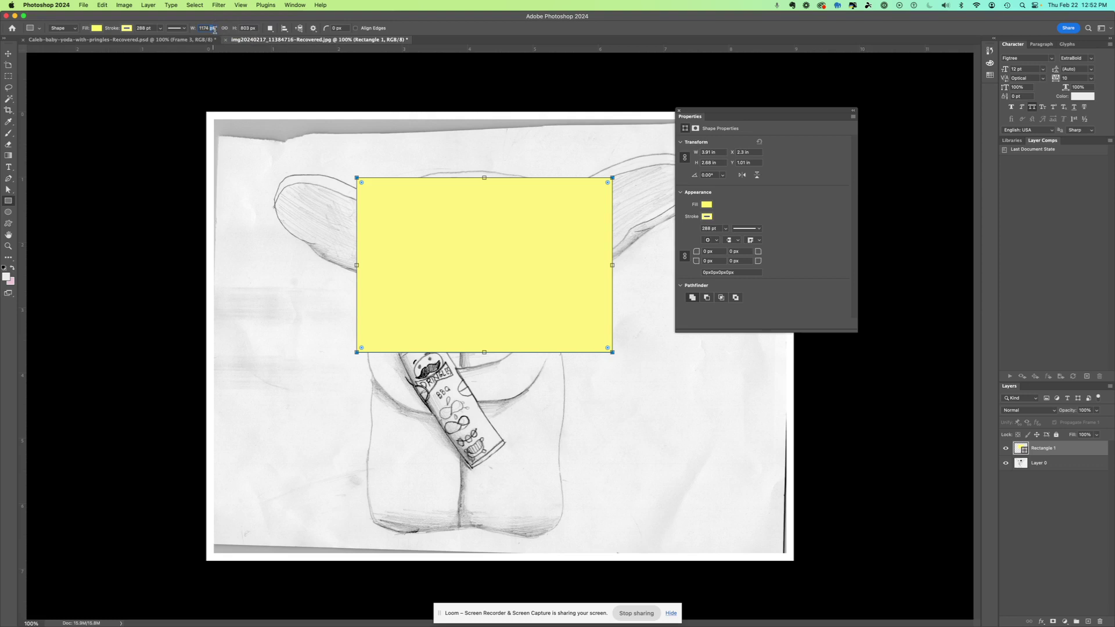
{"action": "left_click", "coordinate": [214, 28]}
{"action": "double_click", "coordinate": [211, 28]}
{"action": "right_click", "coordinate": [213, 30]}
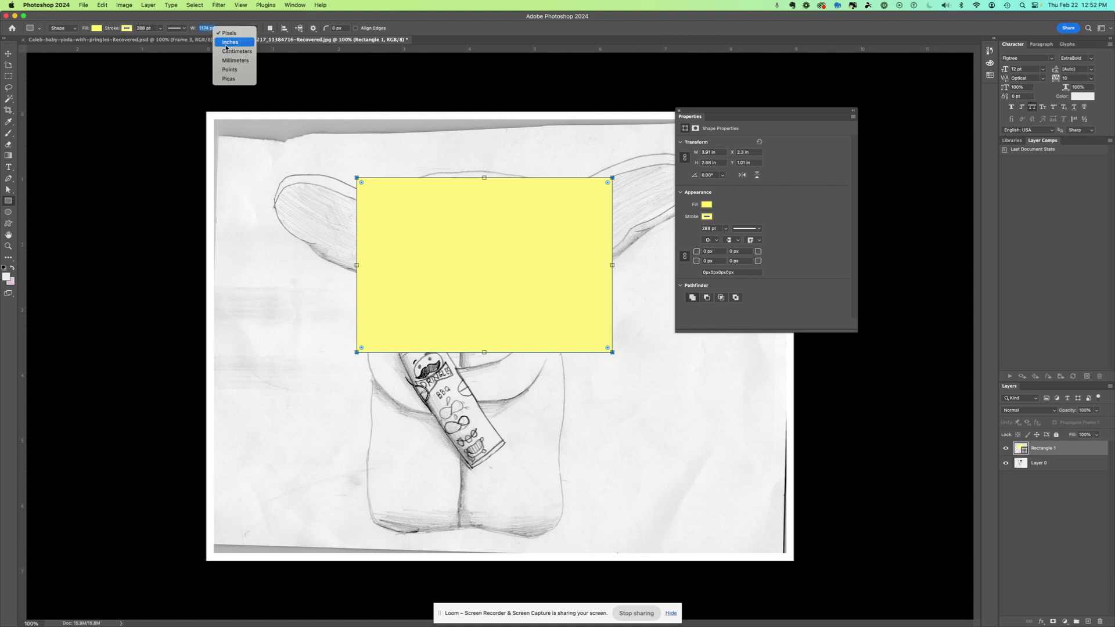
{"action": "left_click", "coordinate": [227, 43]}
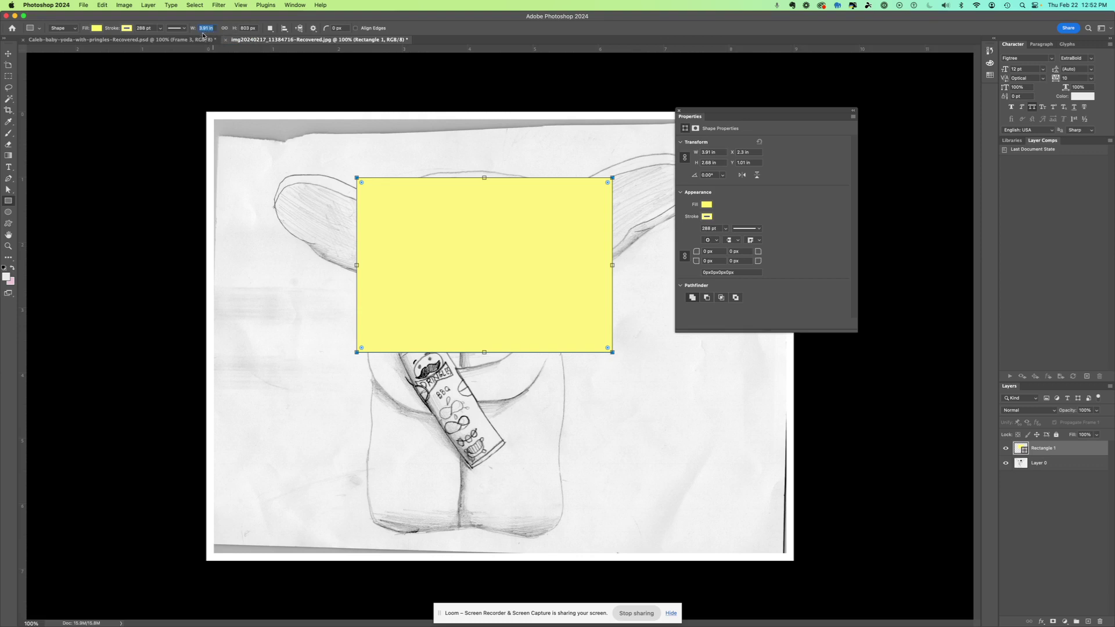
{"action": "left_click", "coordinate": [717, 152]}
{"action": "right_click", "coordinate": [719, 153]}
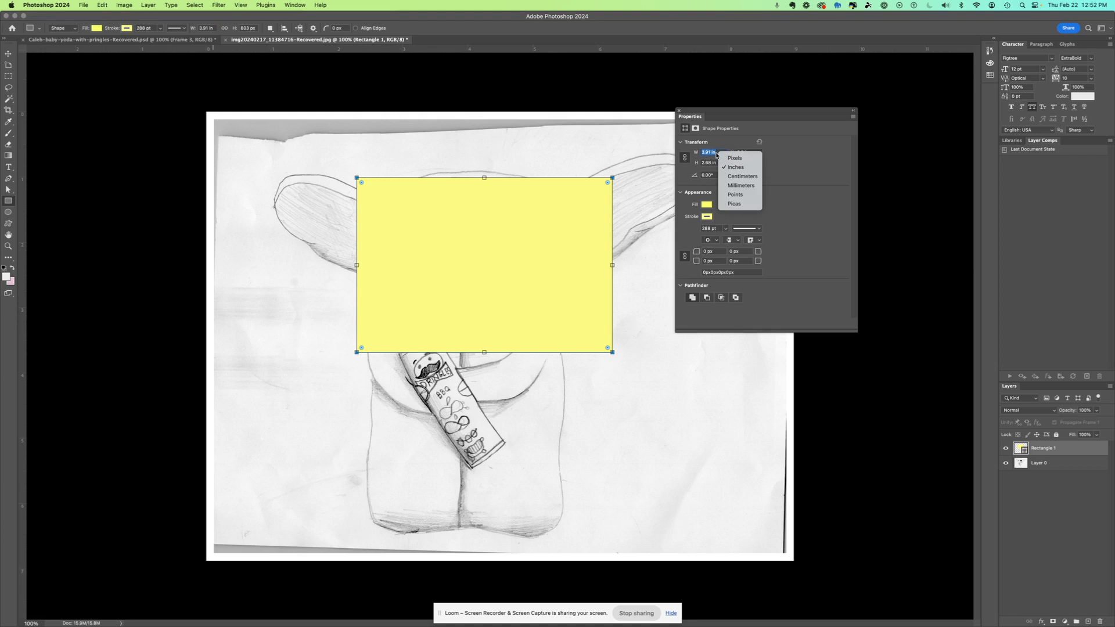
{"action": "left_click", "coordinate": [734, 158]}
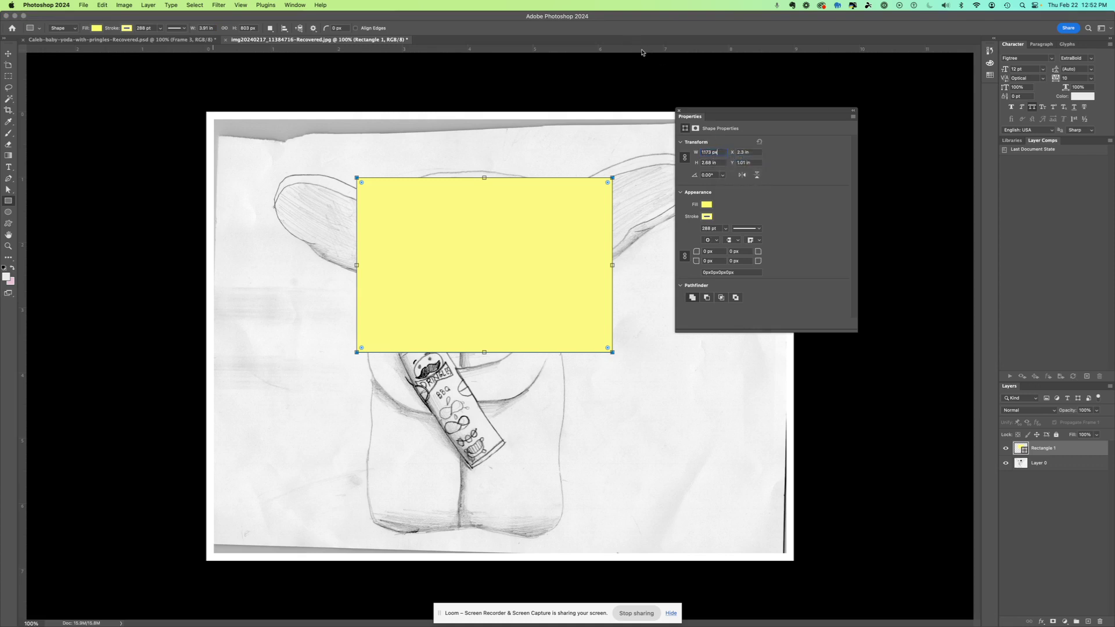
{"action": "right_click", "coordinate": [717, 153]}
{"action": "left_click", "coordinate": [726, 166]}
- Create a new blank document, draw a yellow rectangle, and open Create Rectangle
{"action": "left_click", "coordinate": [84, 5]}
{"action": "left_click", "coordinate": [96, 16]}
{"action": "left_click", "coordinate": [659, 205]}
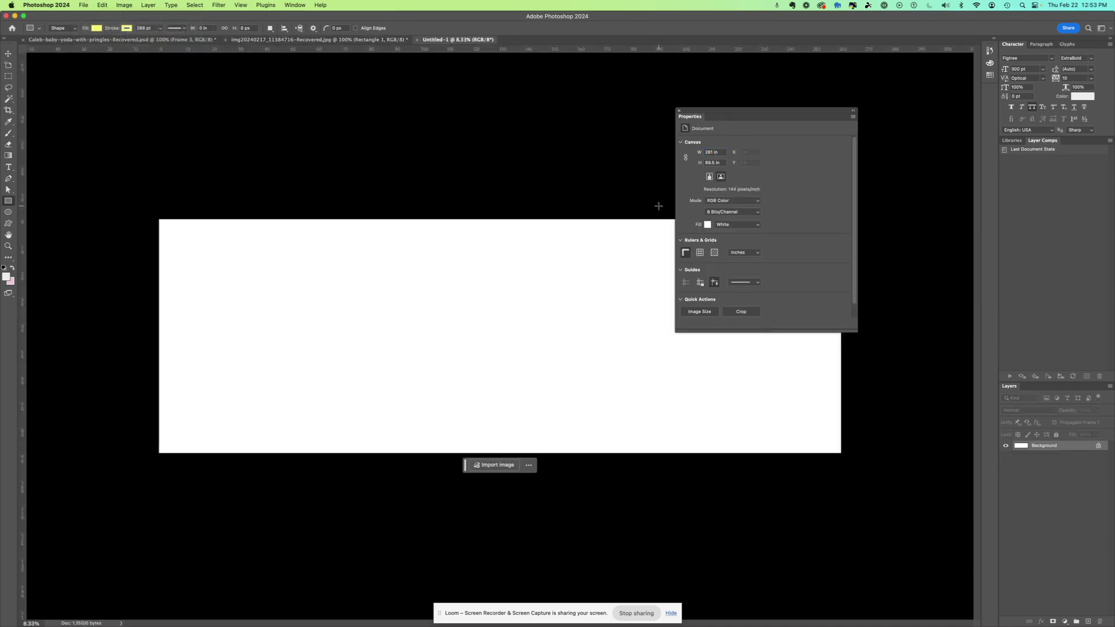
{"action": "left_click_drag", "start_coordinate": [329, 269], "coordinate": [489, 360]}
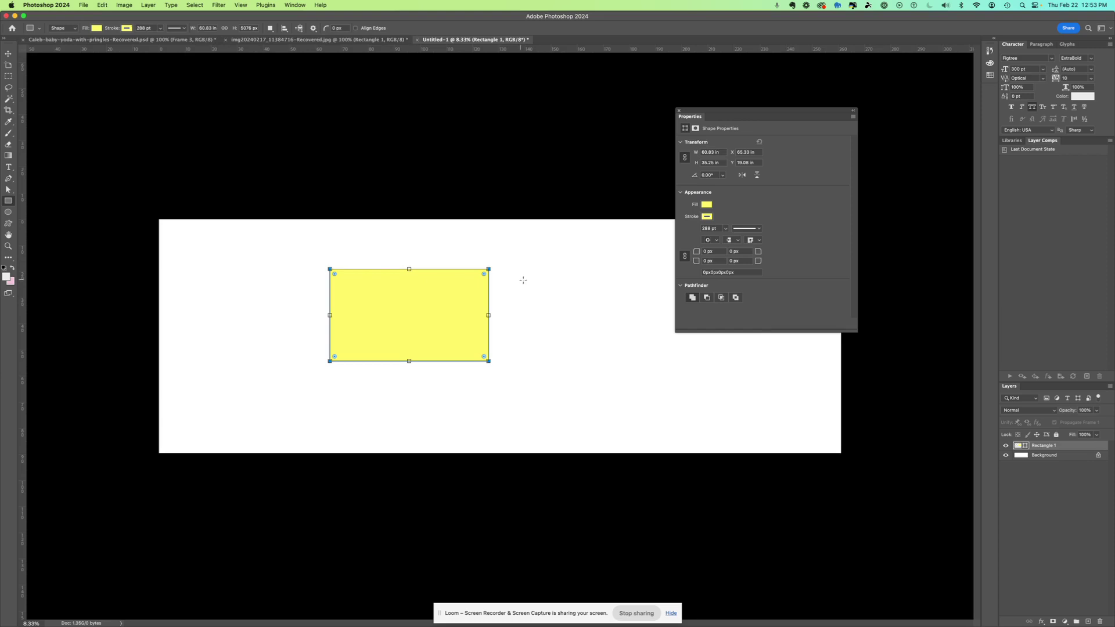
{"action": "left_click", "coordinate": [532, 286]}
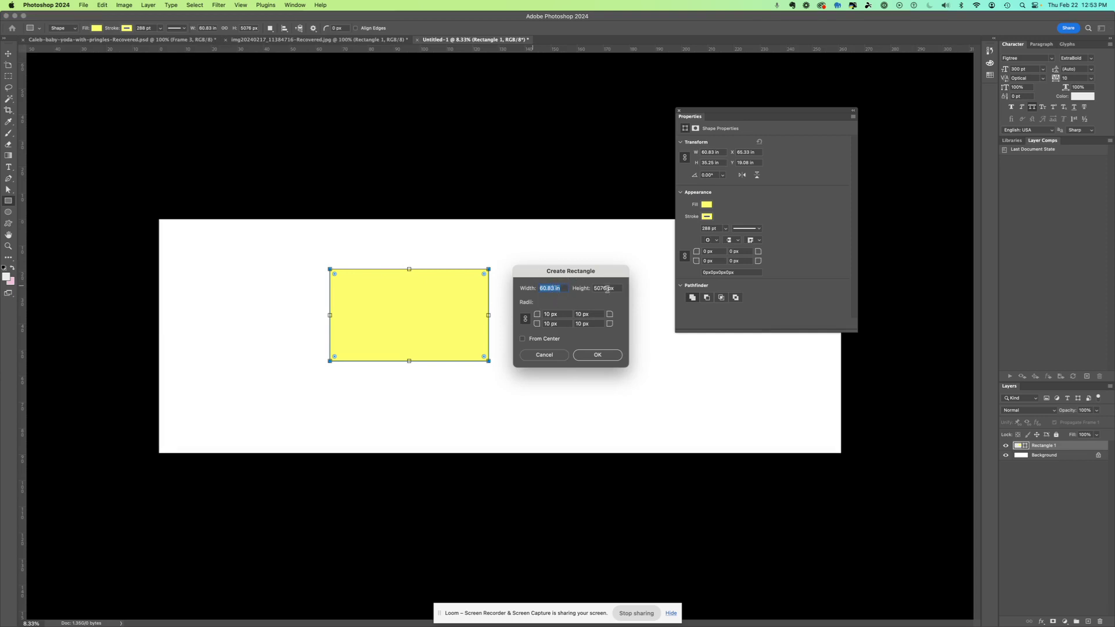
- Set Create Rectangle's height unit to Inches and make a square with width and height 5
{"action": "left_click", "coordinate": [612, 291]}
{"action": "right_click", "coordinate": [616, 292]}
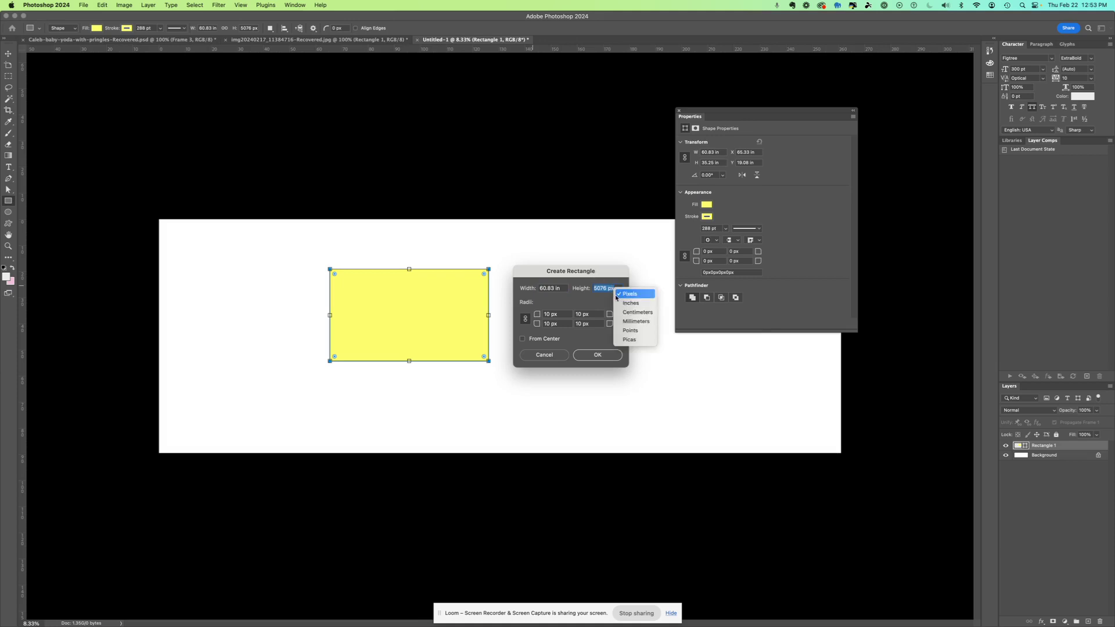
{"action": "left_click", "coordinate": [629, 303]}
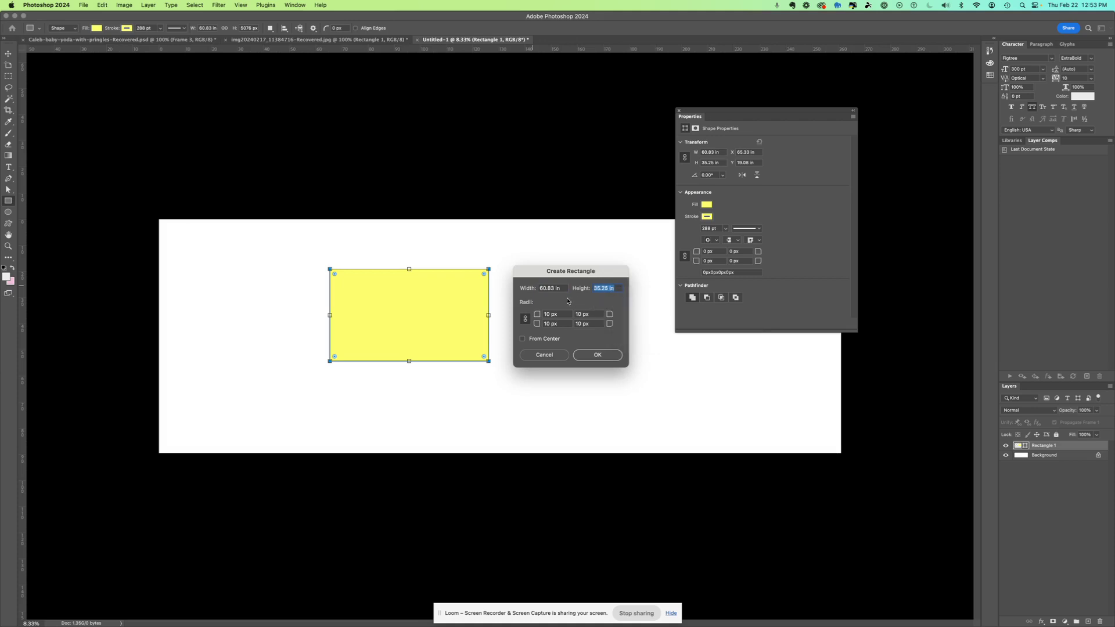
{"action": "left_click_drag", "start_coordinate": [563, 288], "coordinate": [535, 289]}
{"action": "type", "text": "50"}
{"action": "key", "text": "Tab"}
{"action": "type", "text": "5"}
{"action": "key", "text": "Return"}
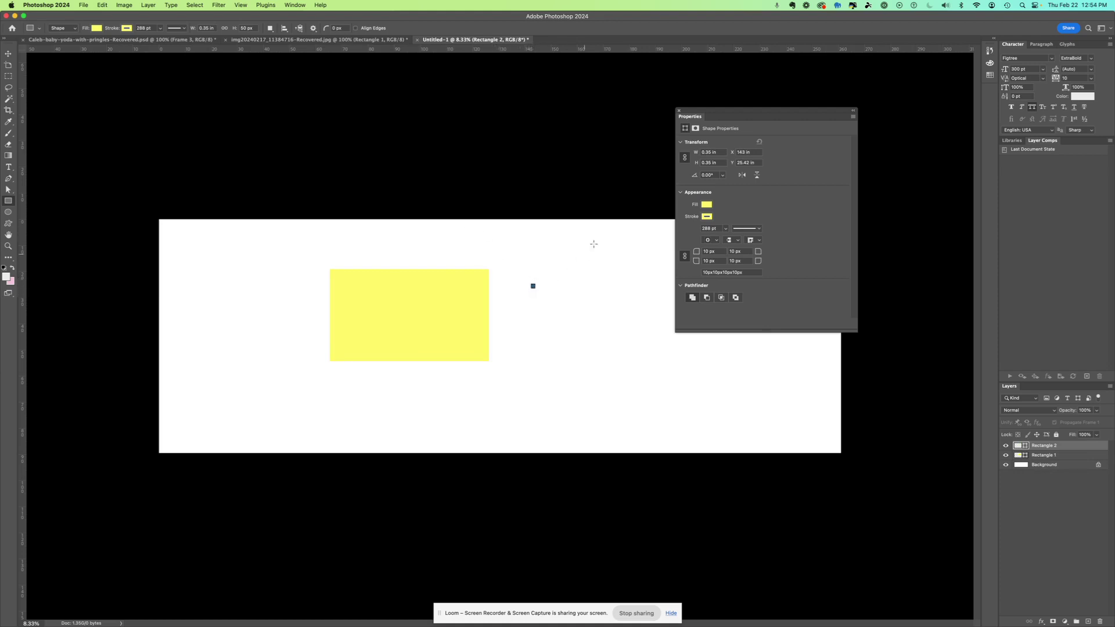
- Show the small square's width in Pixels and reopen Create Rectangle, prefilled at 50.4 × 50 px
{"action": "left_click", "coordinate": [207, 28]}
{"action": "right_click", "coordinate": [213, 31]}
{"action": "left_click", "coordinate": [231, 35]}
{"action": "left_click", "coordinate": [549, 293]}
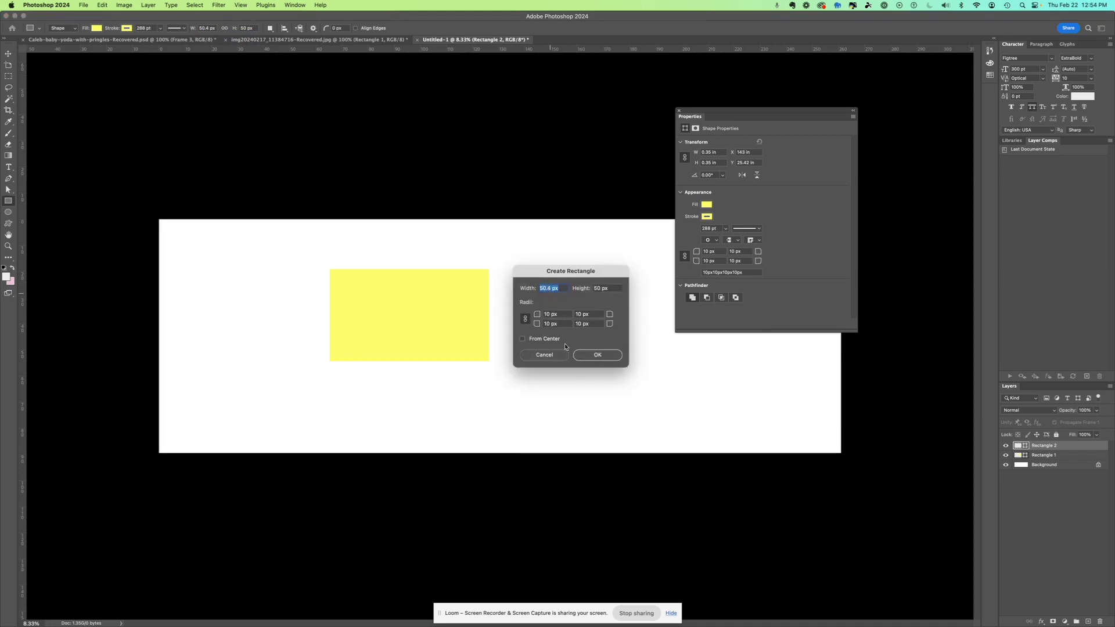